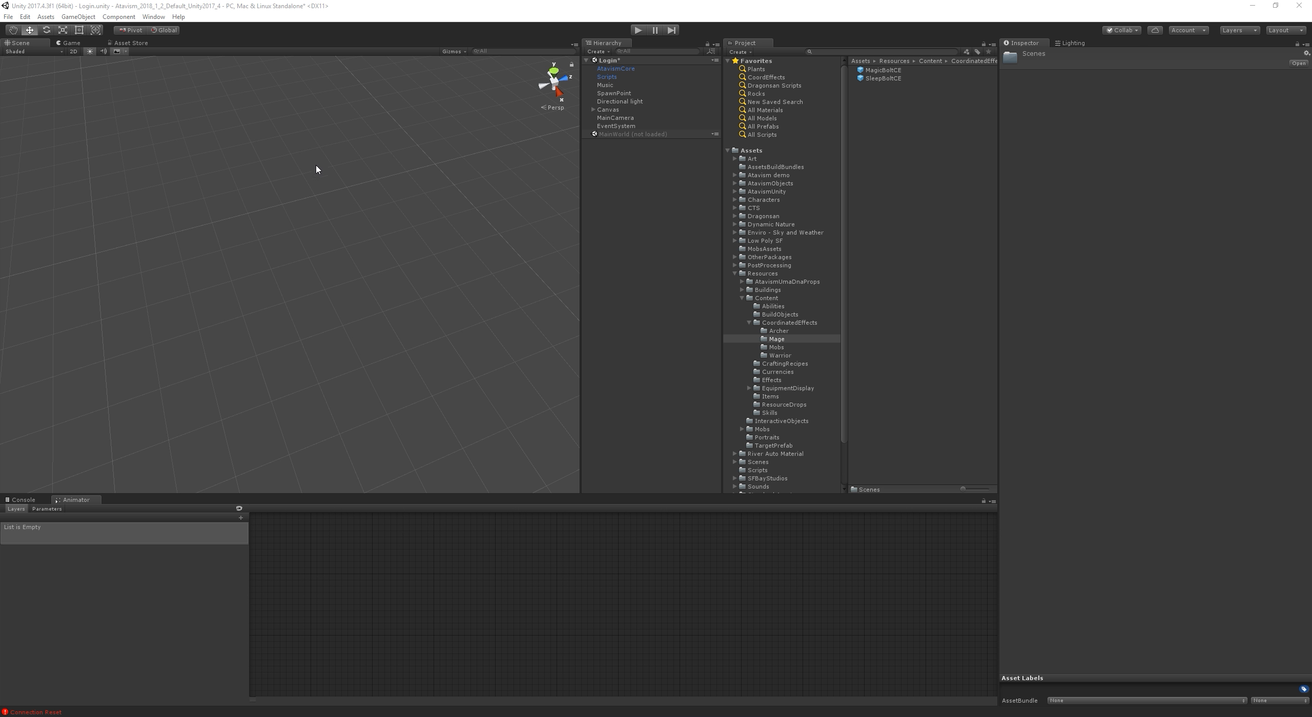
- Open the Atavism Online editor window and filter its module list by "mer"
left_click(154, 16)
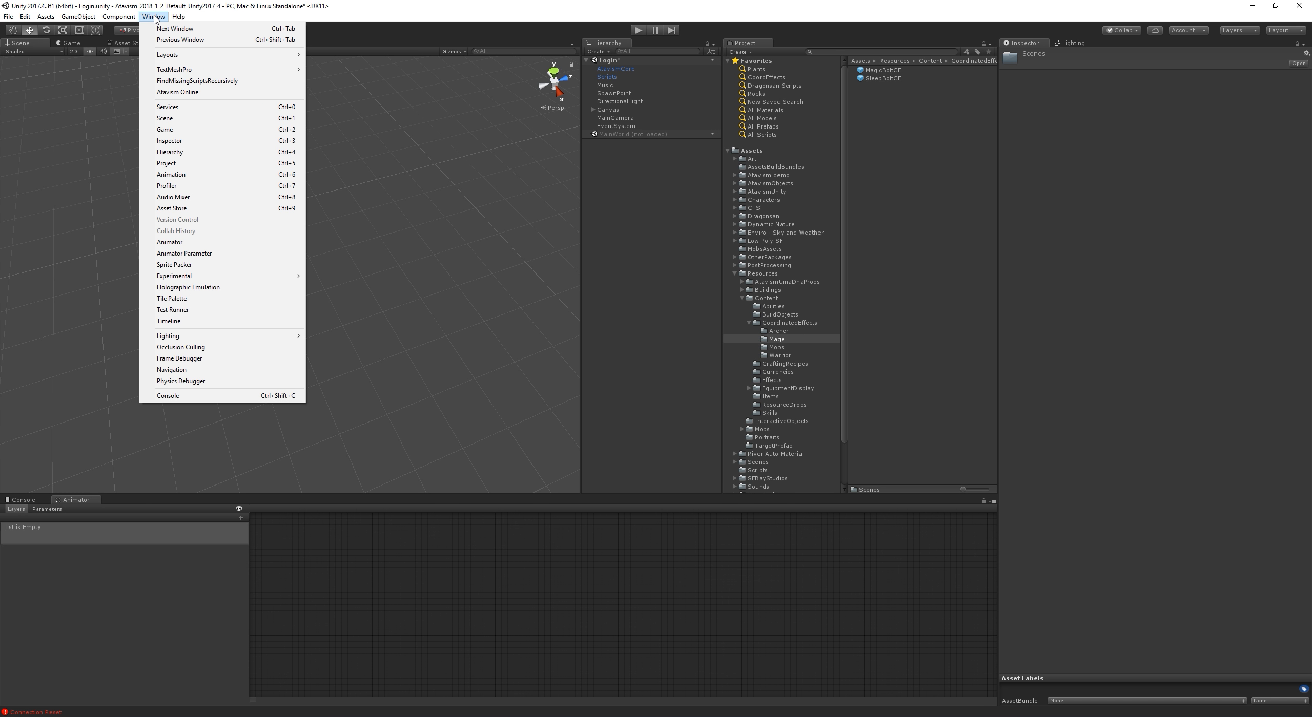
left_click(223, 96)
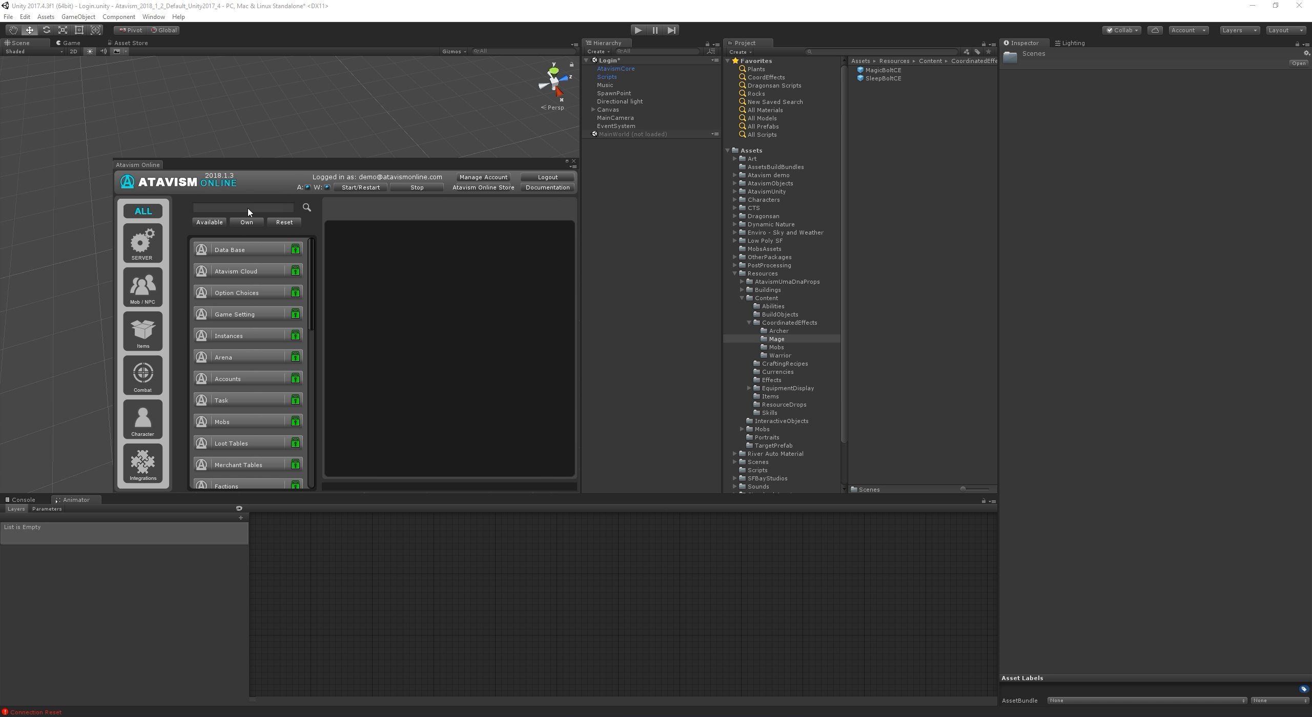
type("mer")
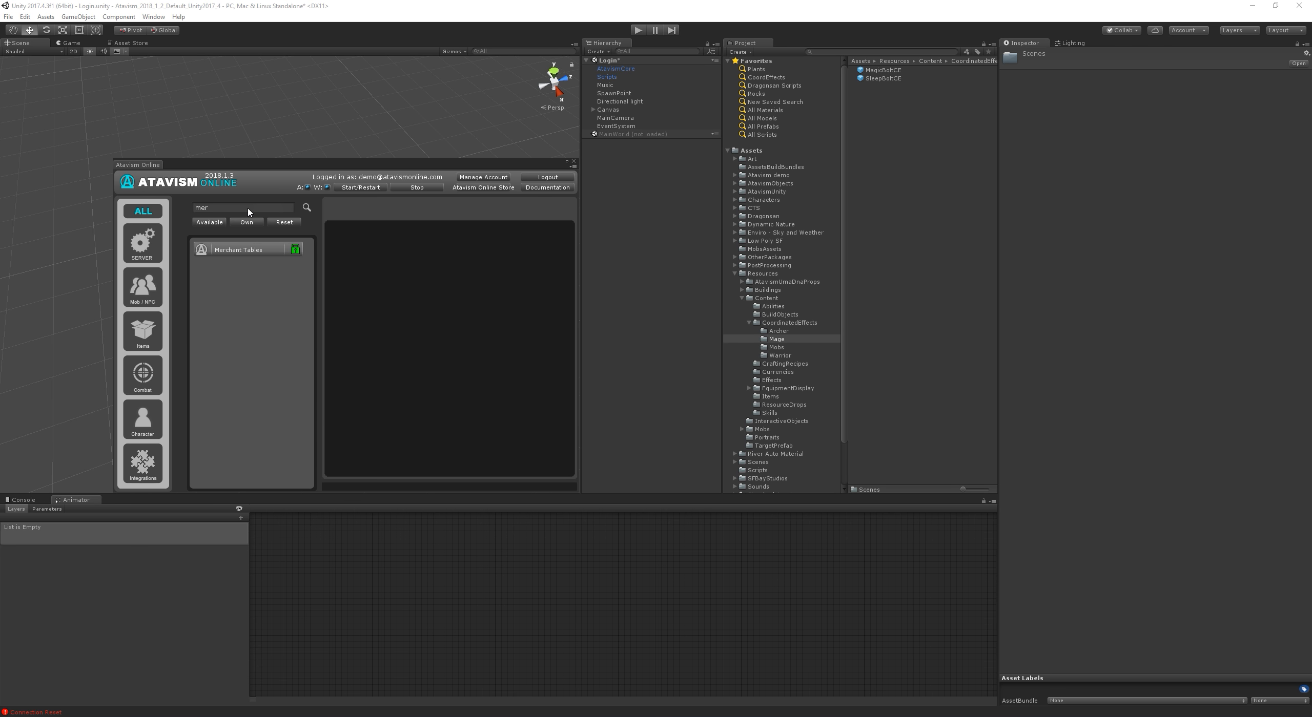
- Clear the module filter and open Merchant Tables from the Mob / NPC category
left_click_drag(244, 210, 117, 203)
key("BackSpace")
left_click(143, 286)
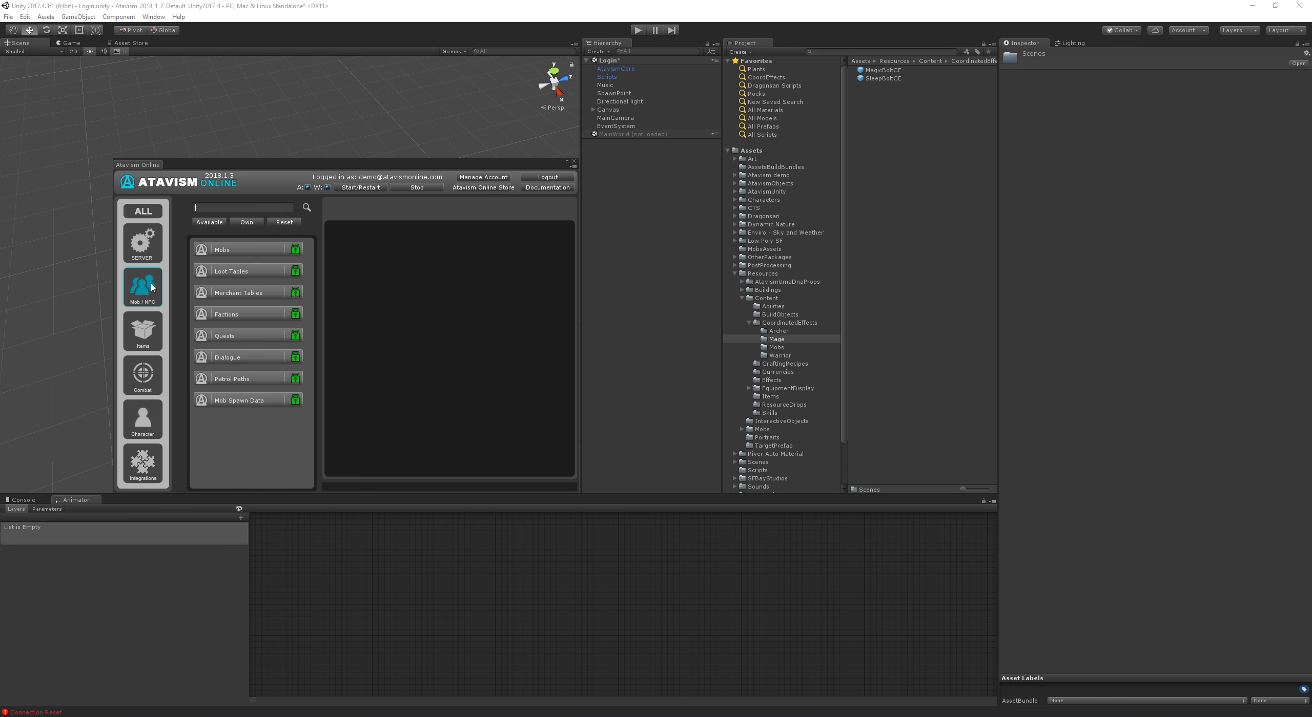
left_click(260, 294)
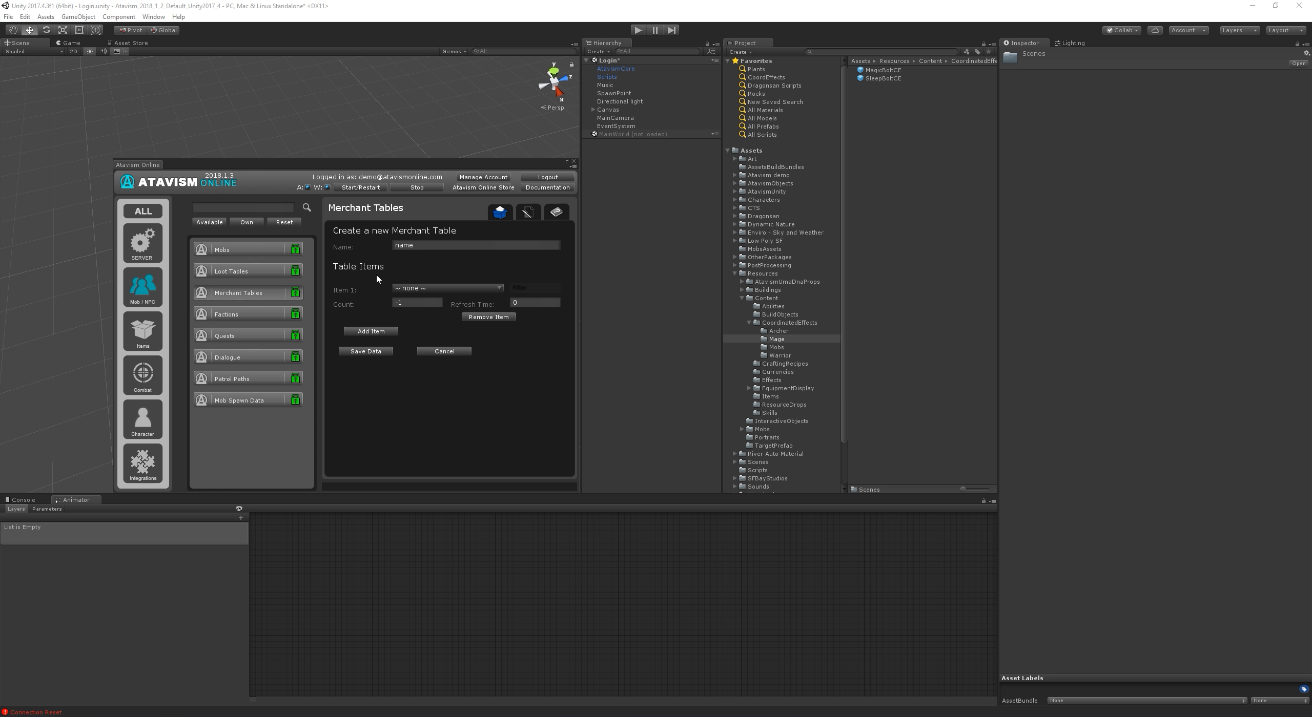
- Filter Item 1 of the new merchant table by "junk" and set it to 100002:Junk002
left_click(425, 289)
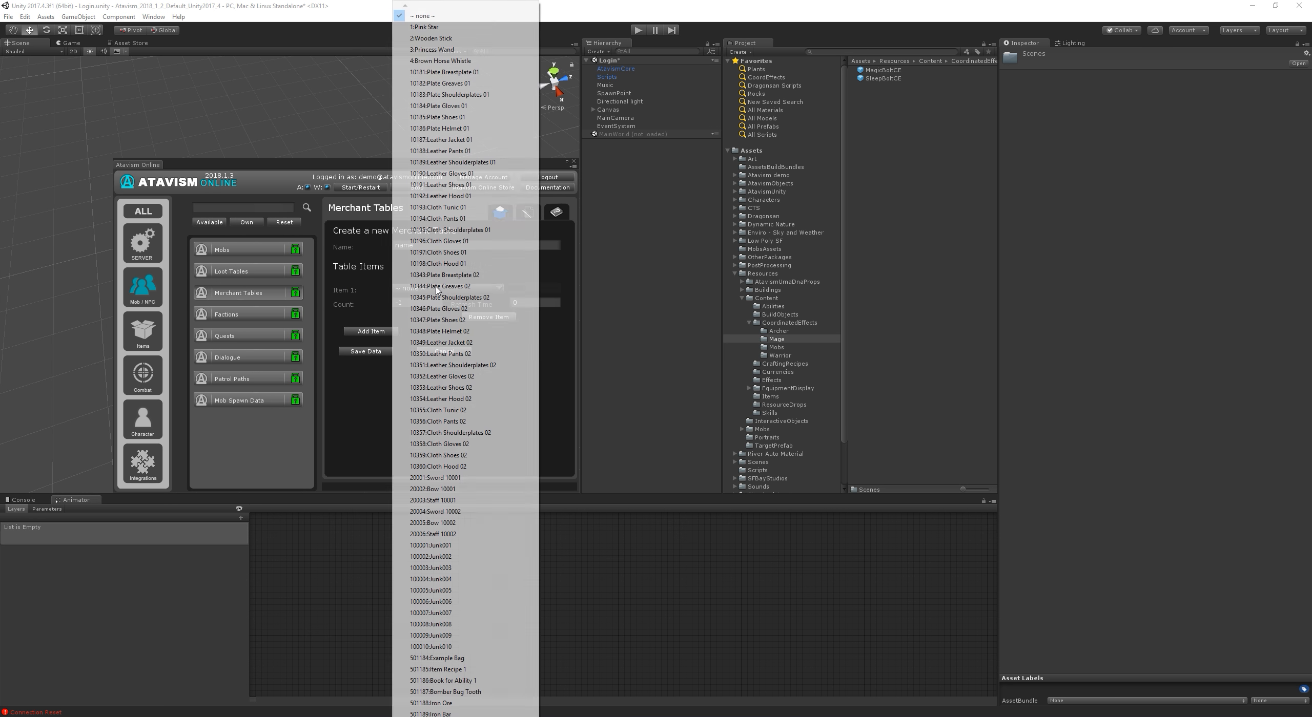
left_click(375, 286)
left_click(418, 289)
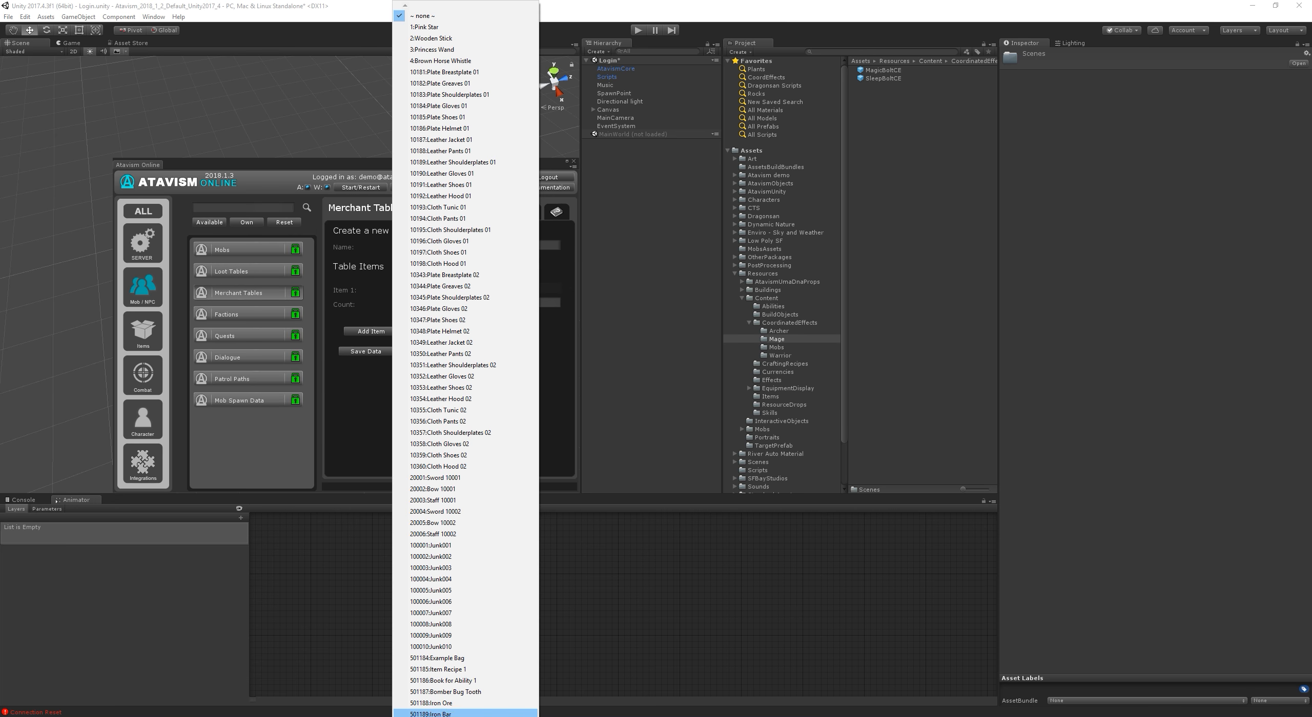
mouse_move(443, 716)
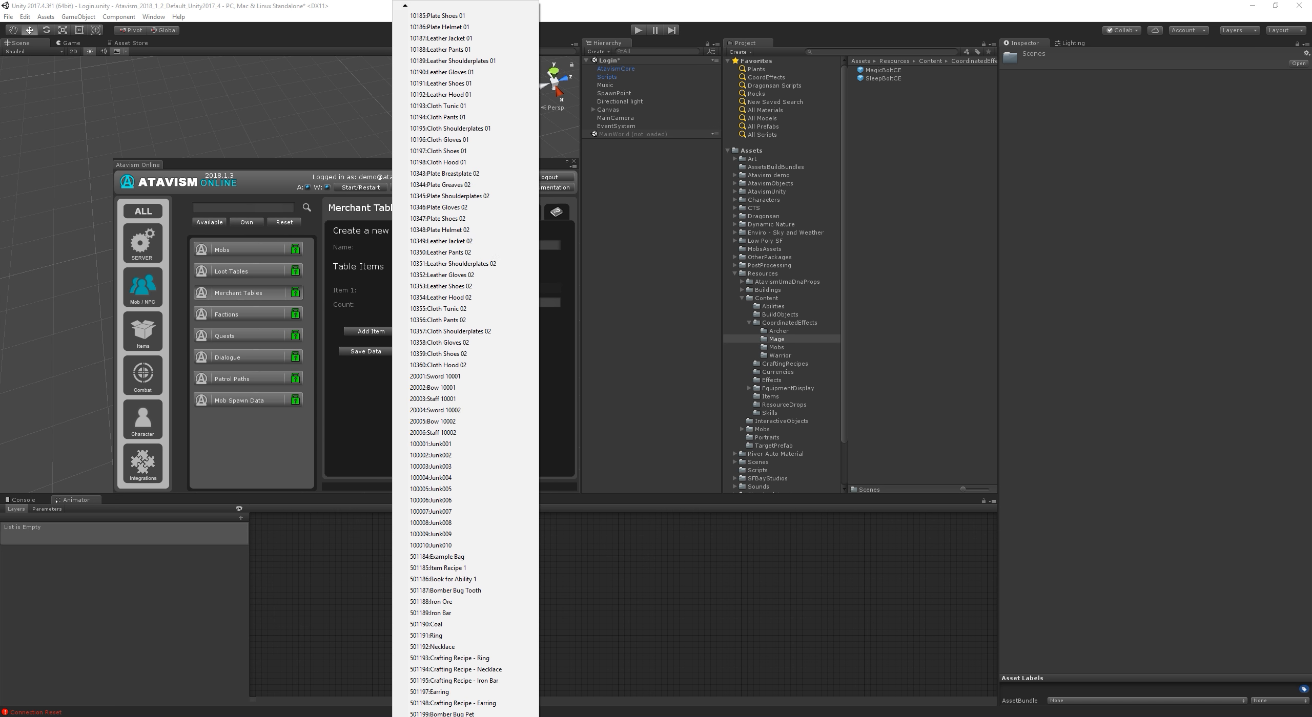
left_click(358, 418)
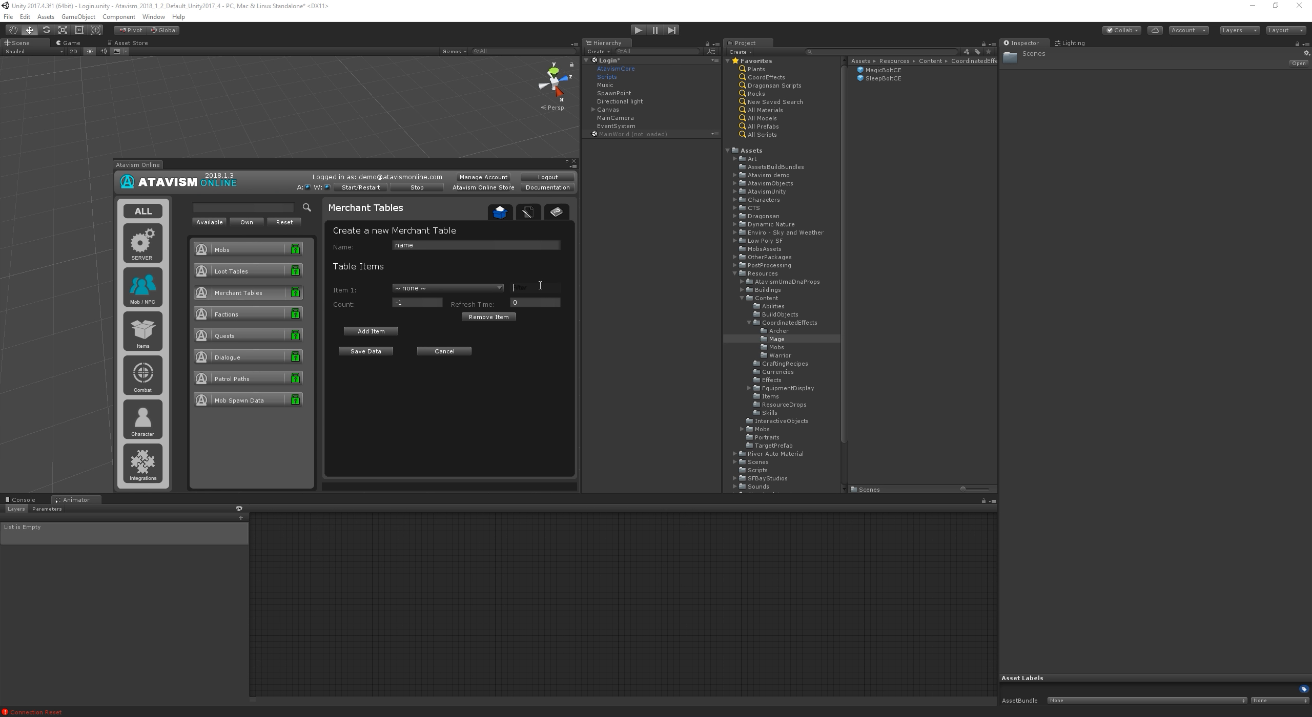
type("junk")
left_click(475, 288)
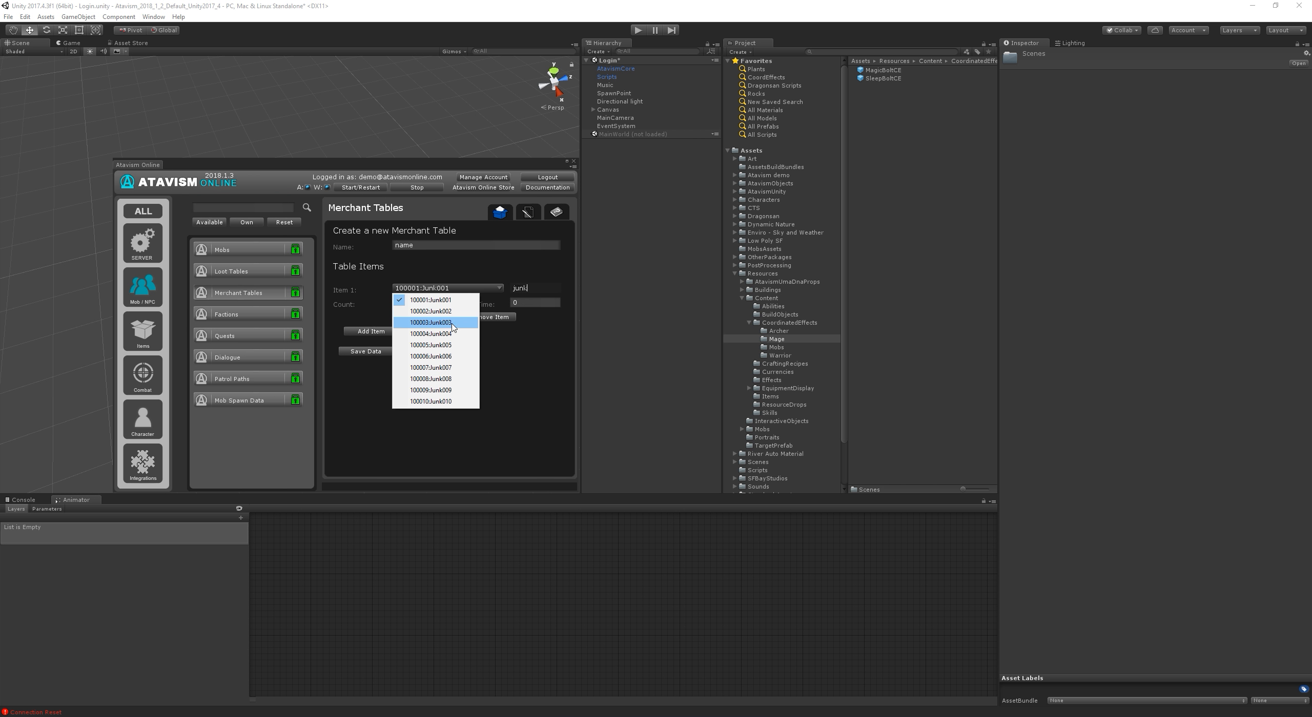
left_click(454, 312)
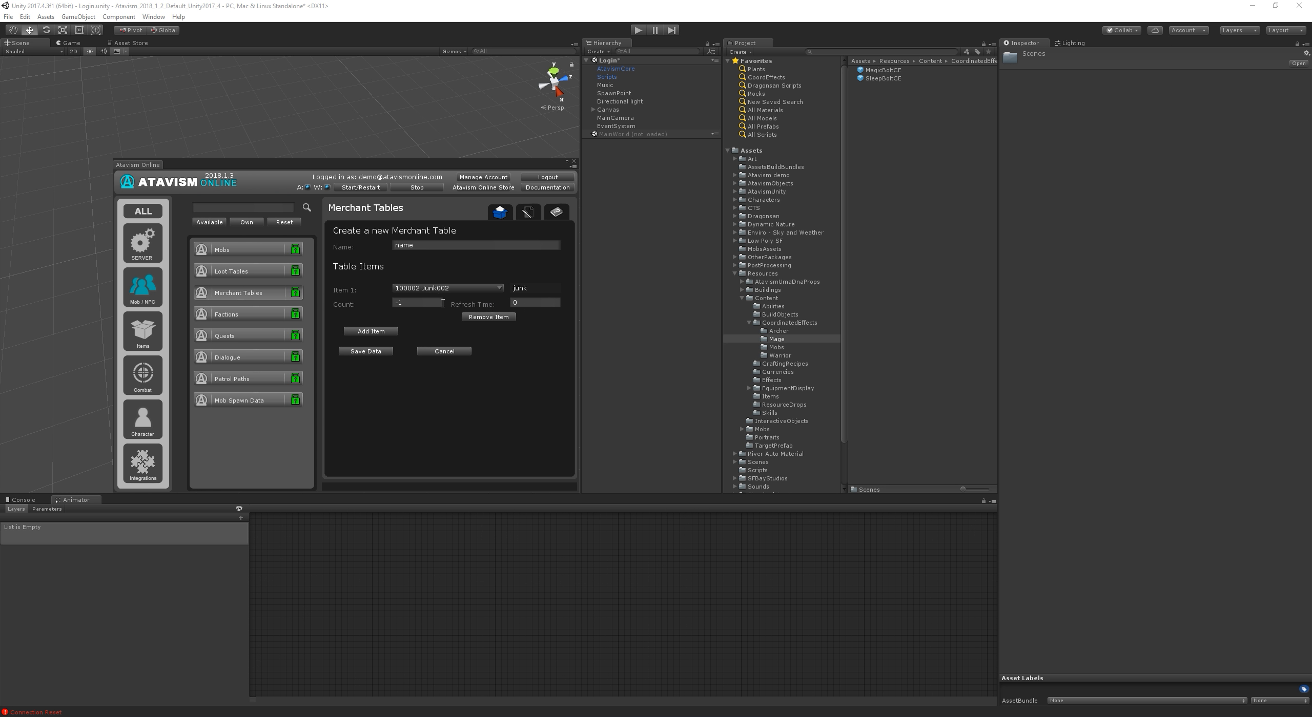
- Add four more empty item entries, Item 2 to Item 5, to the new merchant table
left_click(533, 304)
left_click(377, 331)
left_click(380, 375)
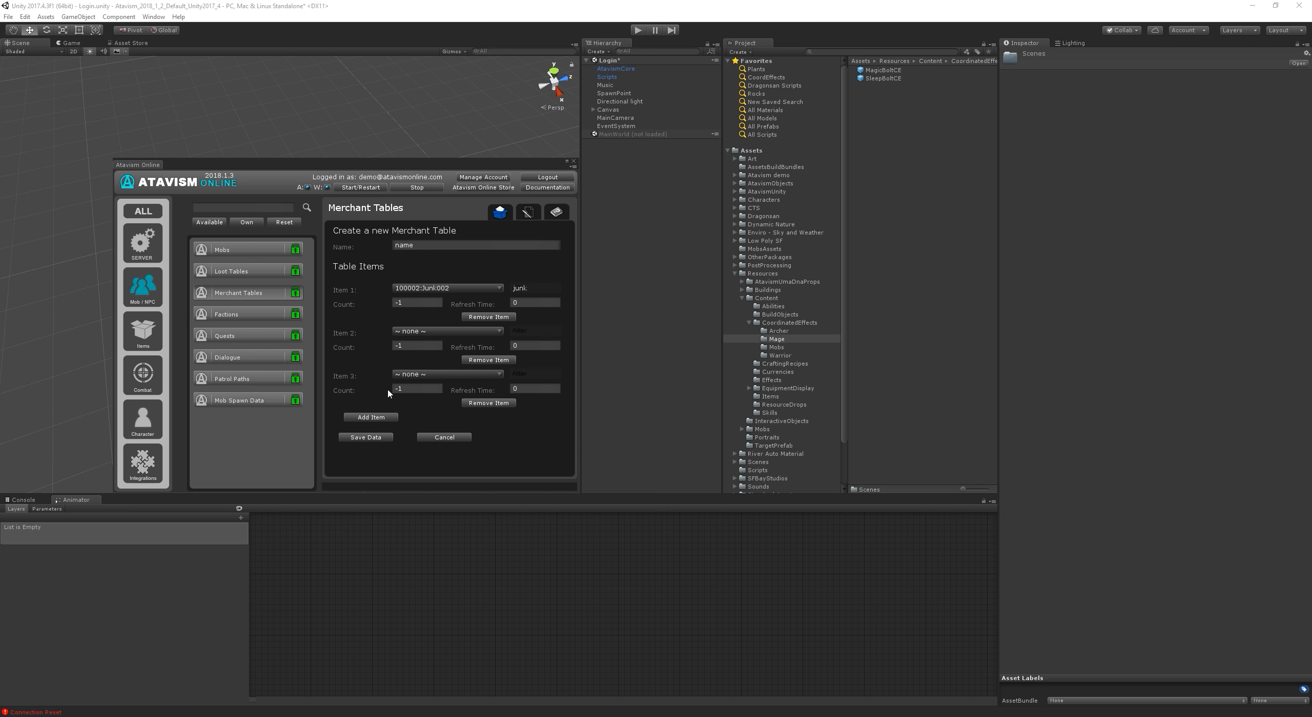
left_click(379, 419)
left_click(385, 447)
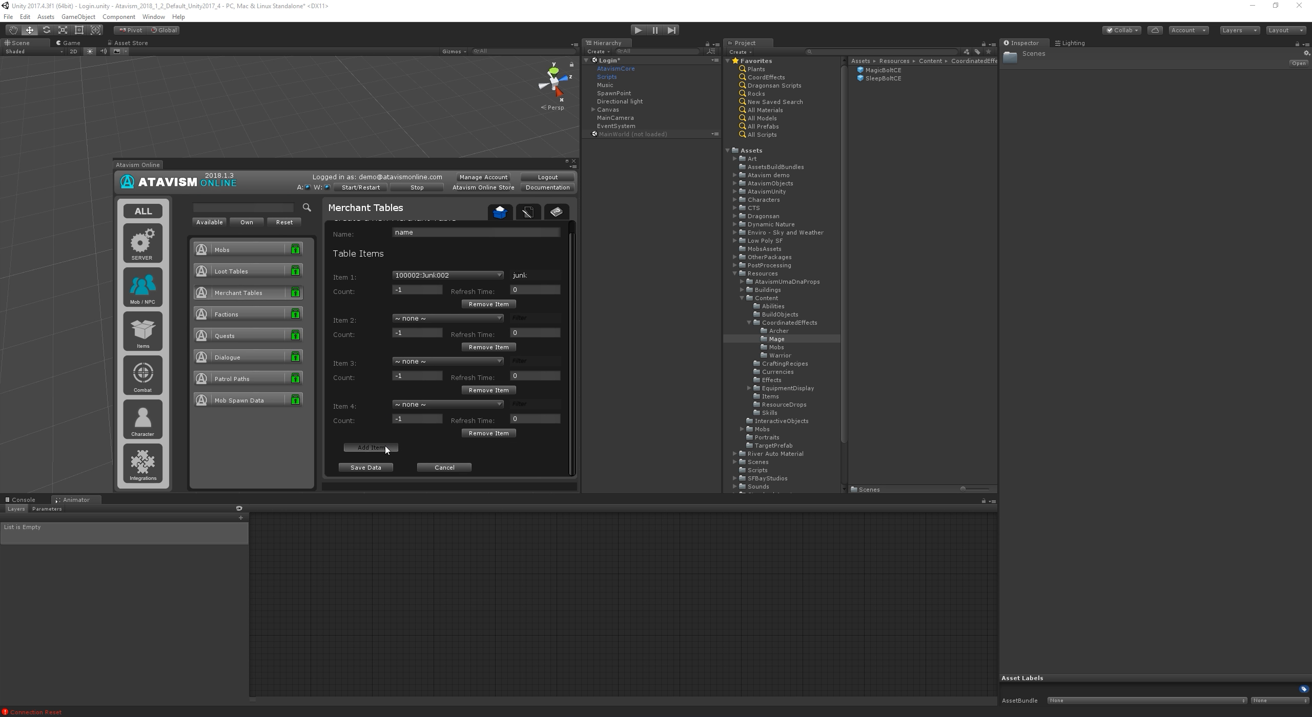
scroll(393, 428, "down", 2)
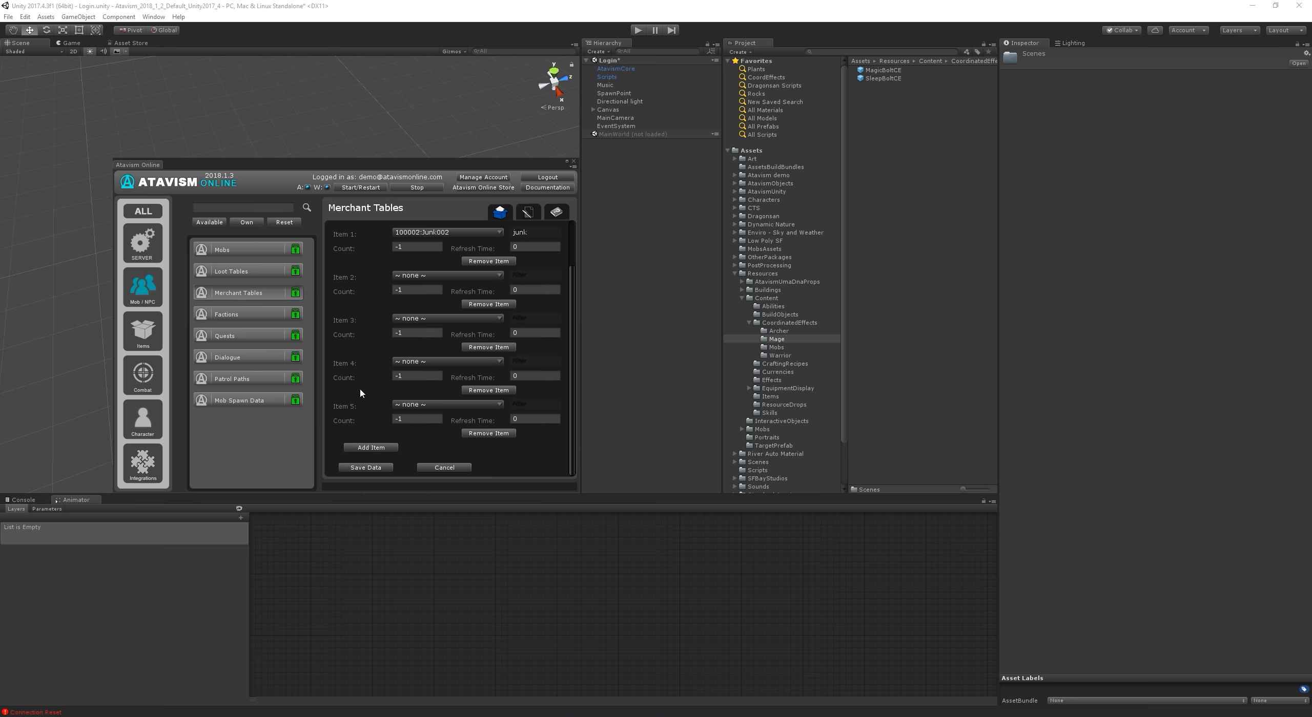
scroll(418, 345, "up", 3)
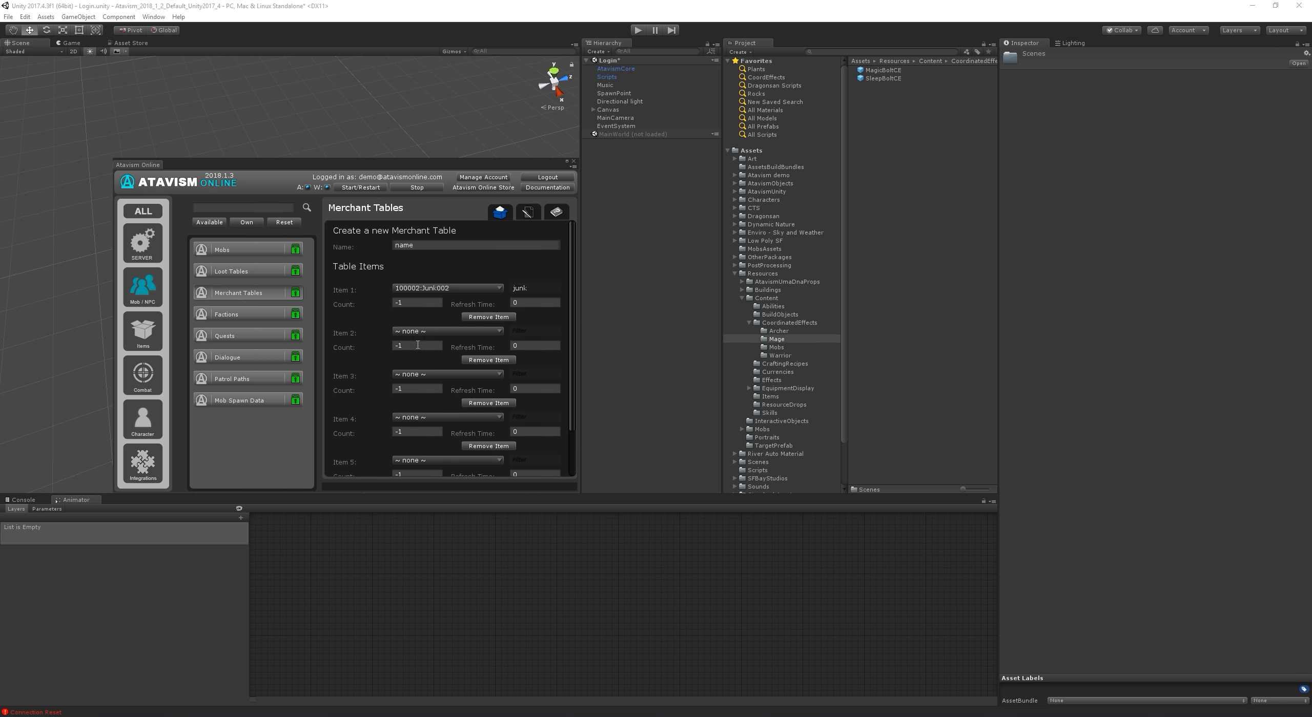
- Load the existing Skillbooks Merchant Table for editing and examine its items, counts and refresh times
left_click(528, 212)
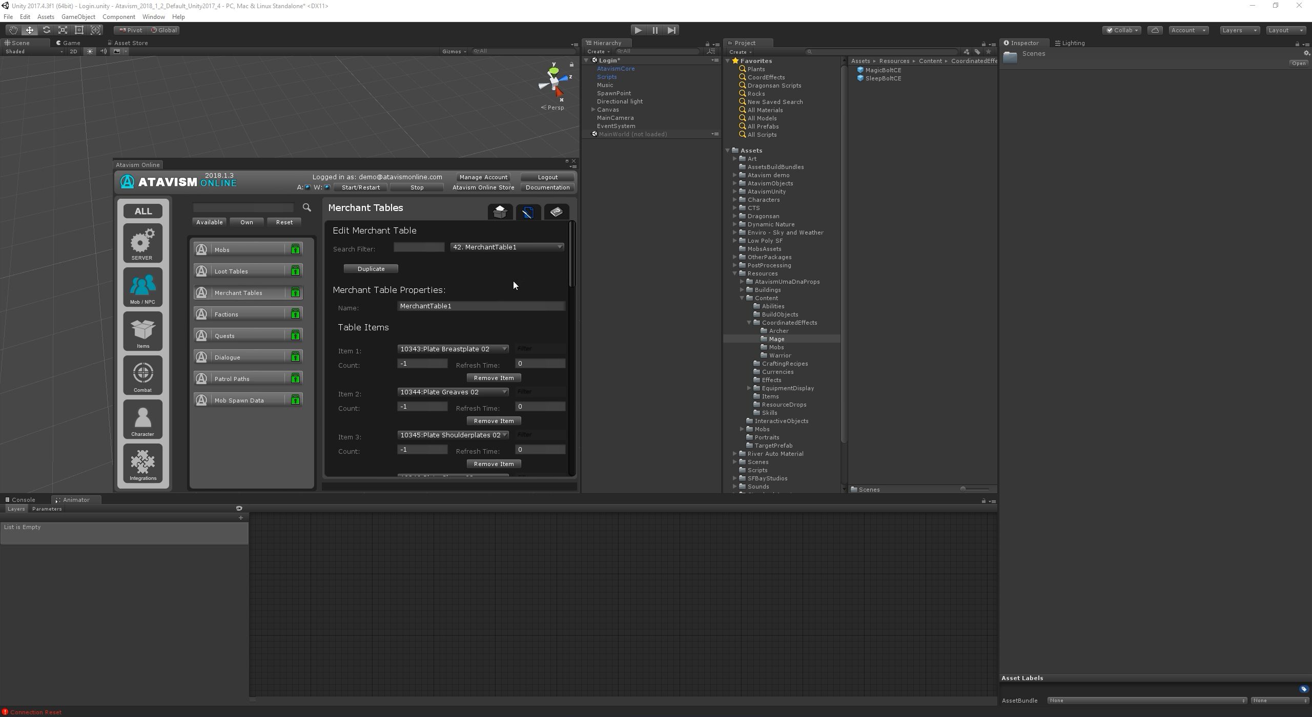
left_click(521, 249)
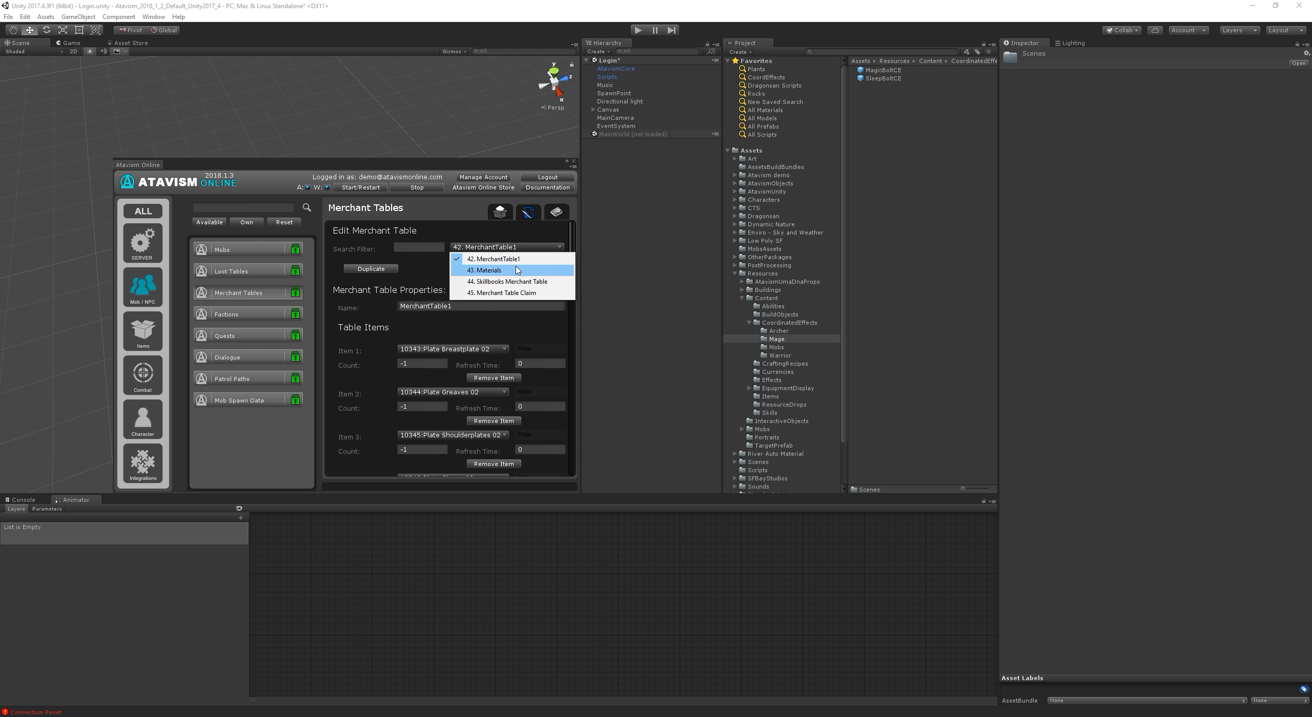
left_click(553, 282)
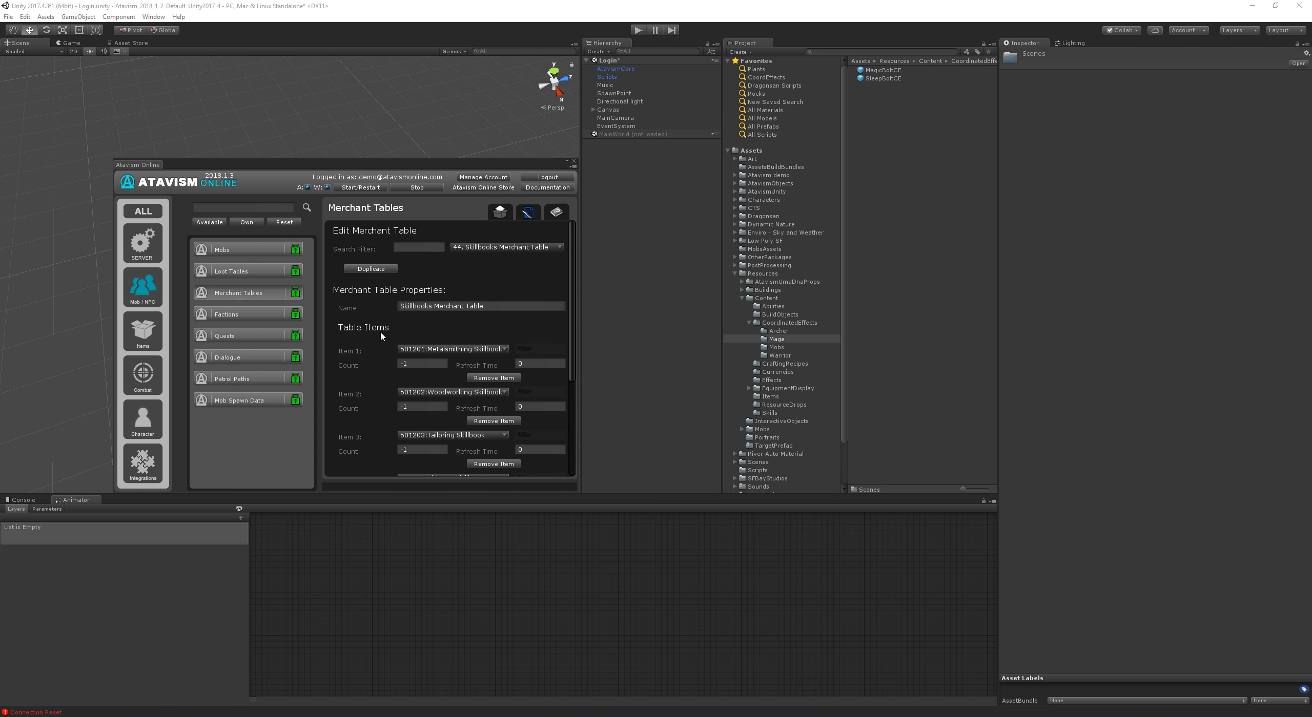
scroll(372, 352, "down", 3)
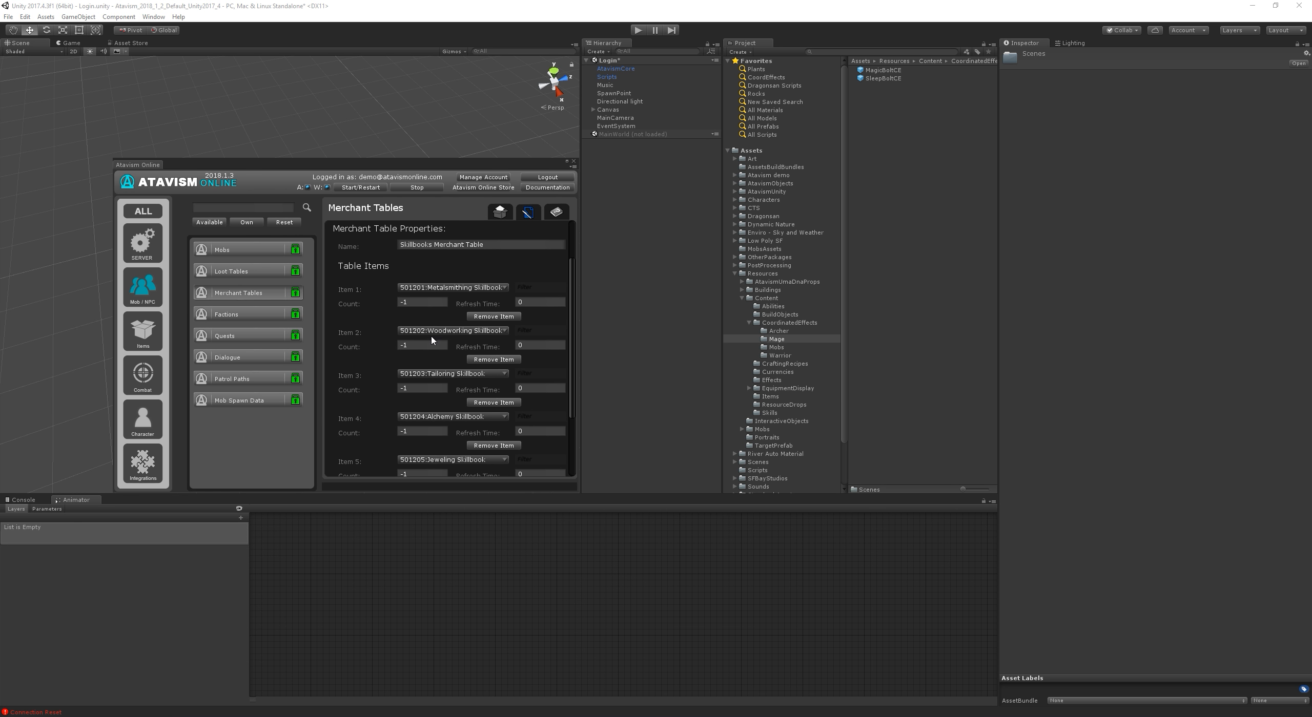
scroll(367, 328, "down", 5)
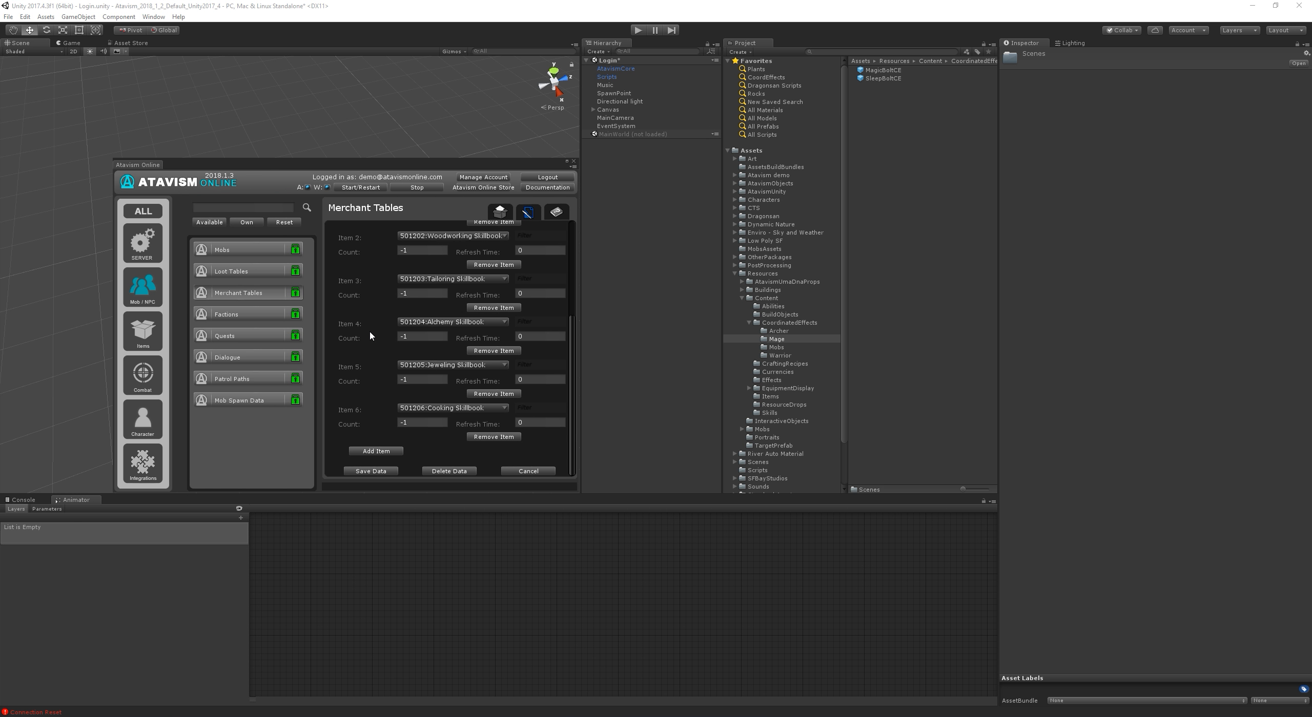
scroll(371, 336, "up", 8)
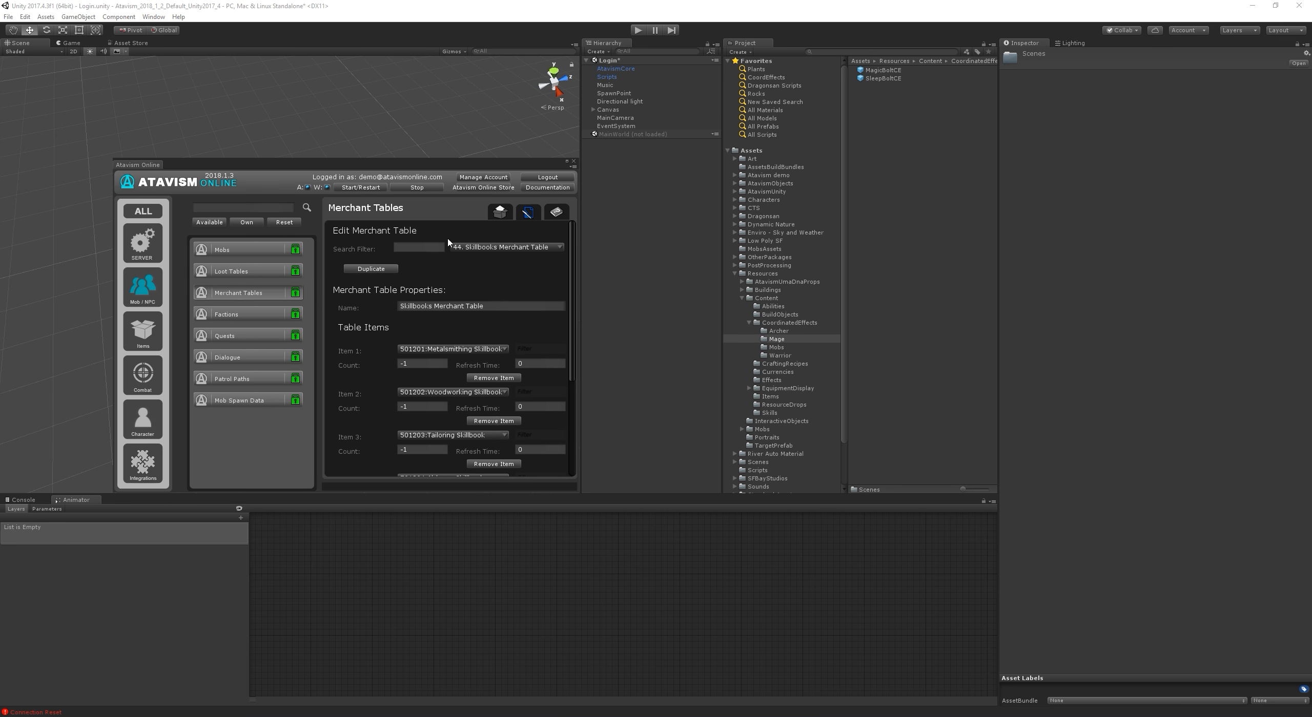
scroll(388, 397, "down", 5)
scroll(389, 371, "up", 4)
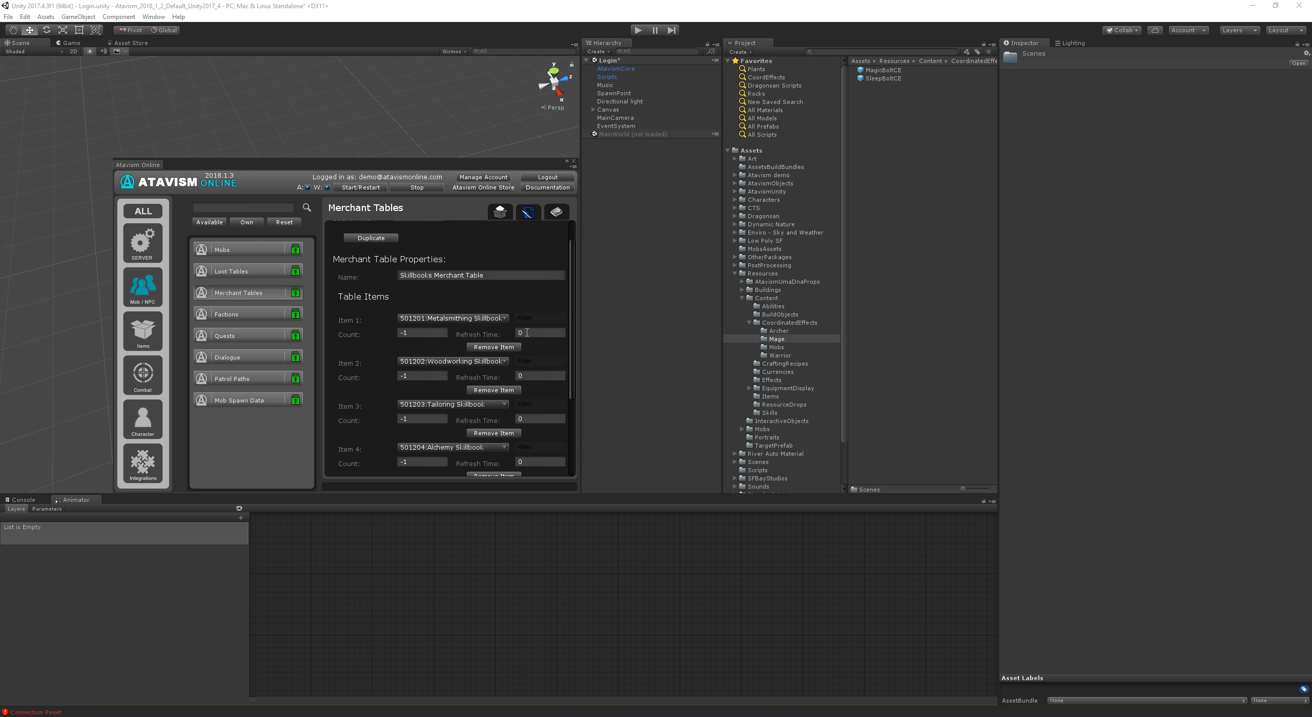
scroll(381, 341, "down", 3)
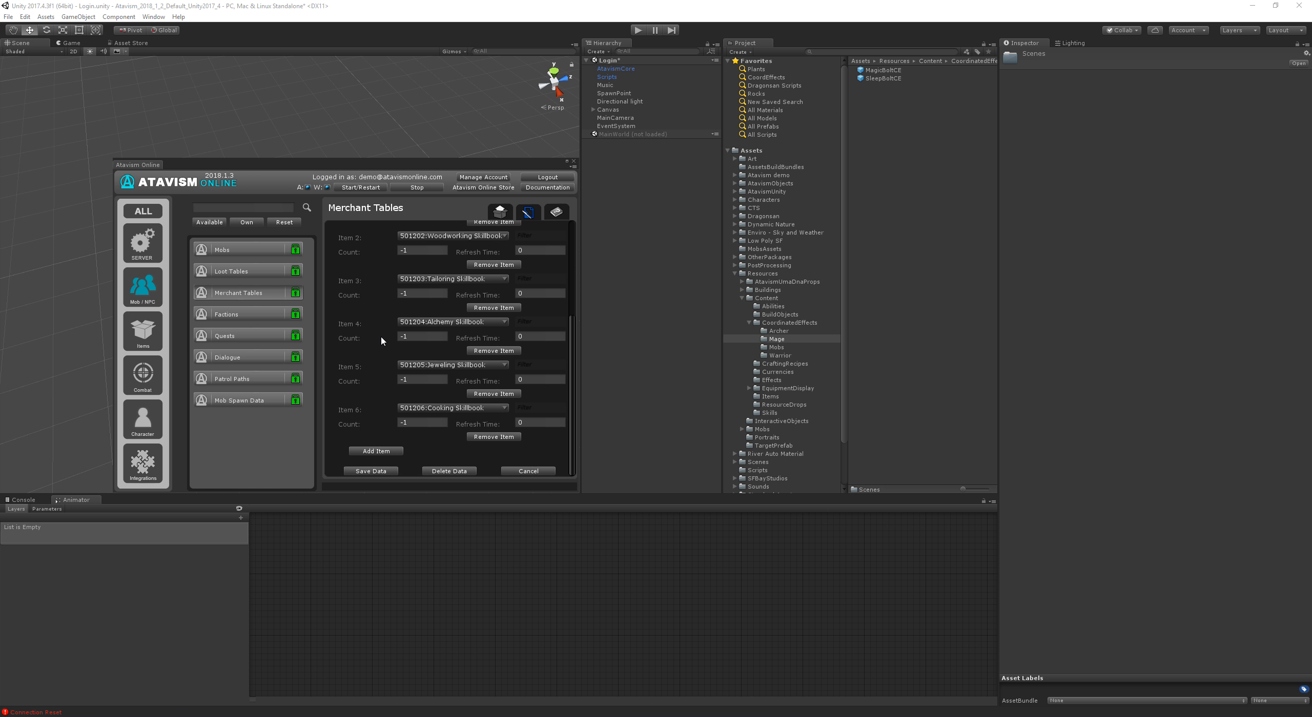
scroll(376, 345, "up", 3)
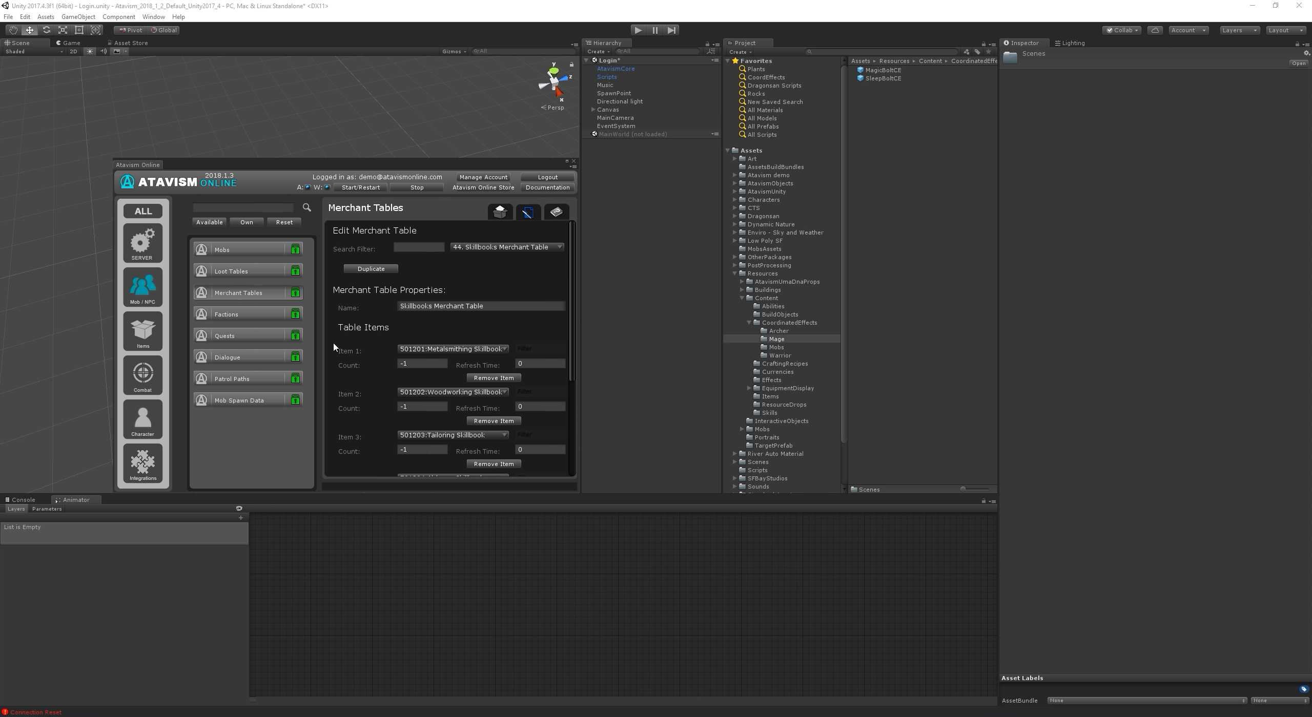
- Check which merchant tables can be assigned to new mob spawn data, and return to the Merchant Tables module
left_click(272, 402)
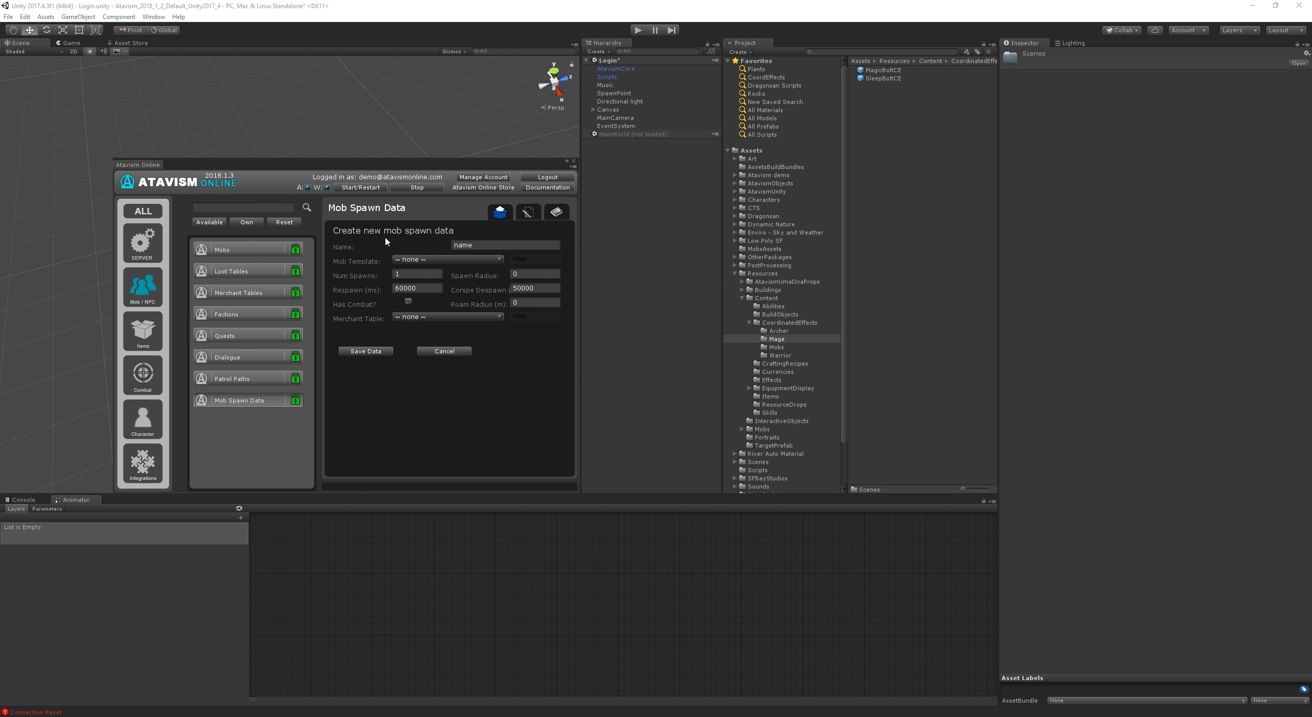
left_click(437, 318)
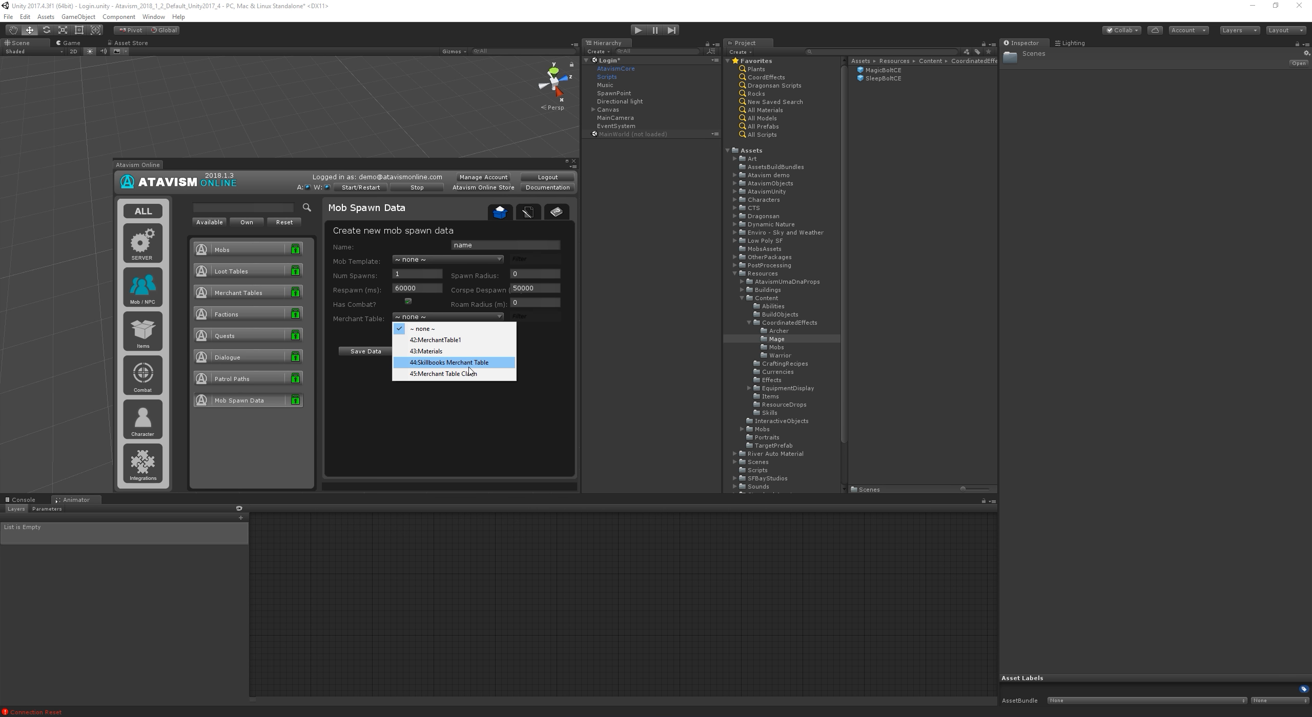
left_click(339, 336)
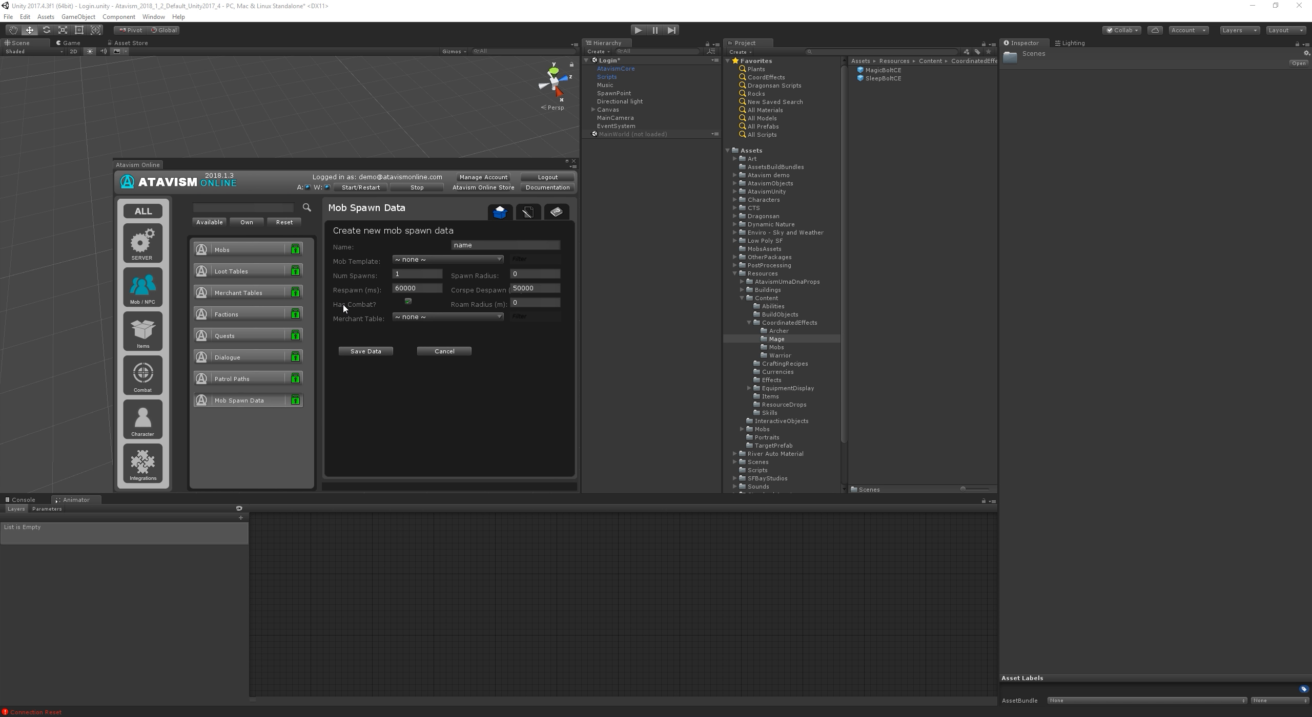
left_click(269, 293)
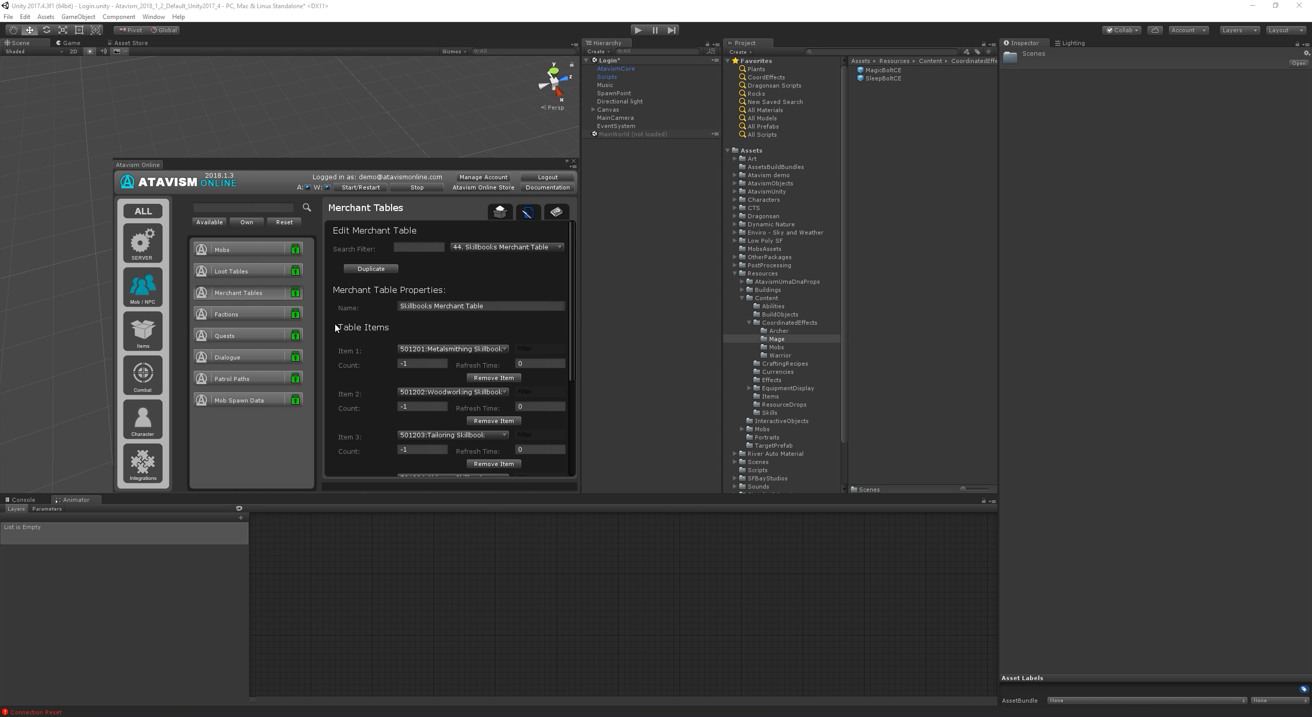